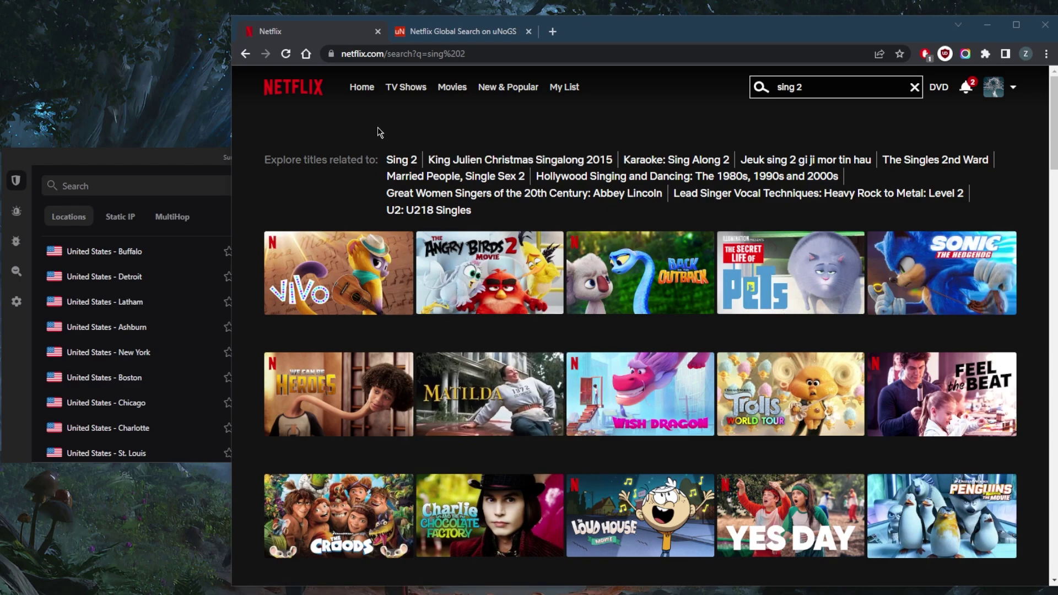
Go back to the uNoGS tab and close the Trading Paint title details
click(219, 163)
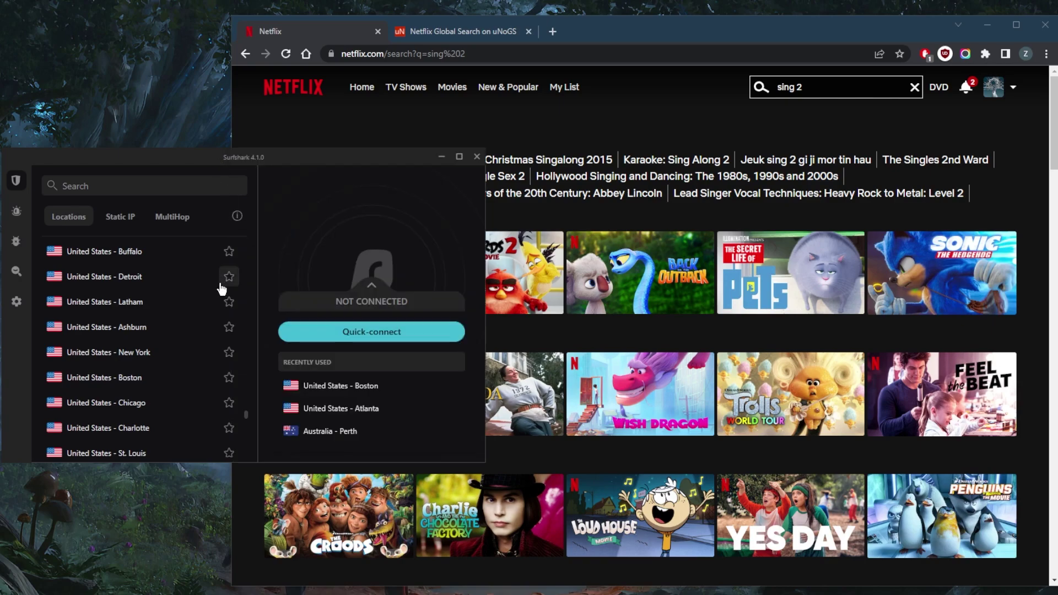
scroll(180, 332, up, 1)
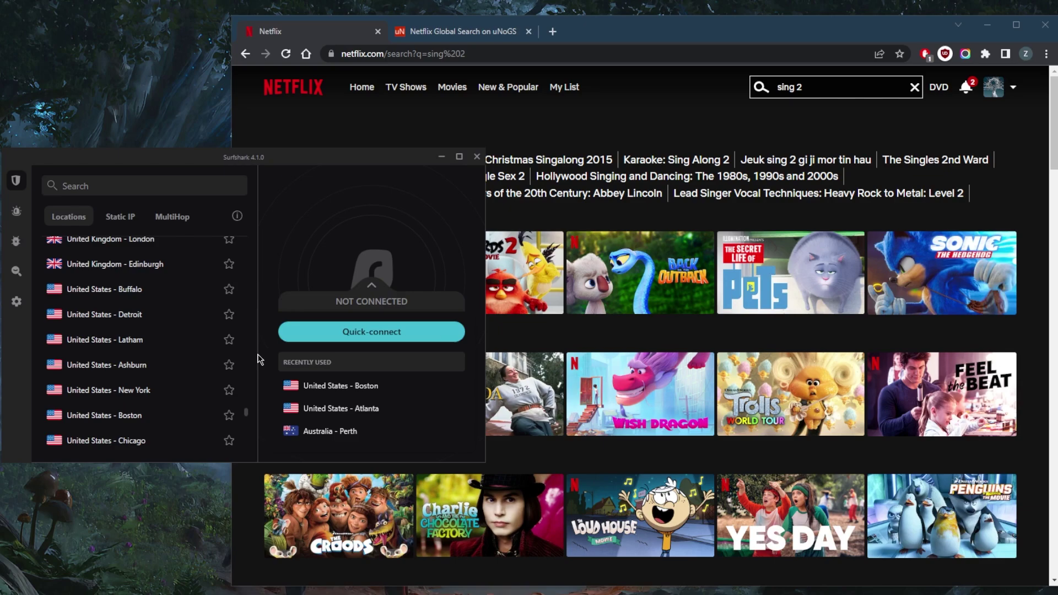
click(510, 130)
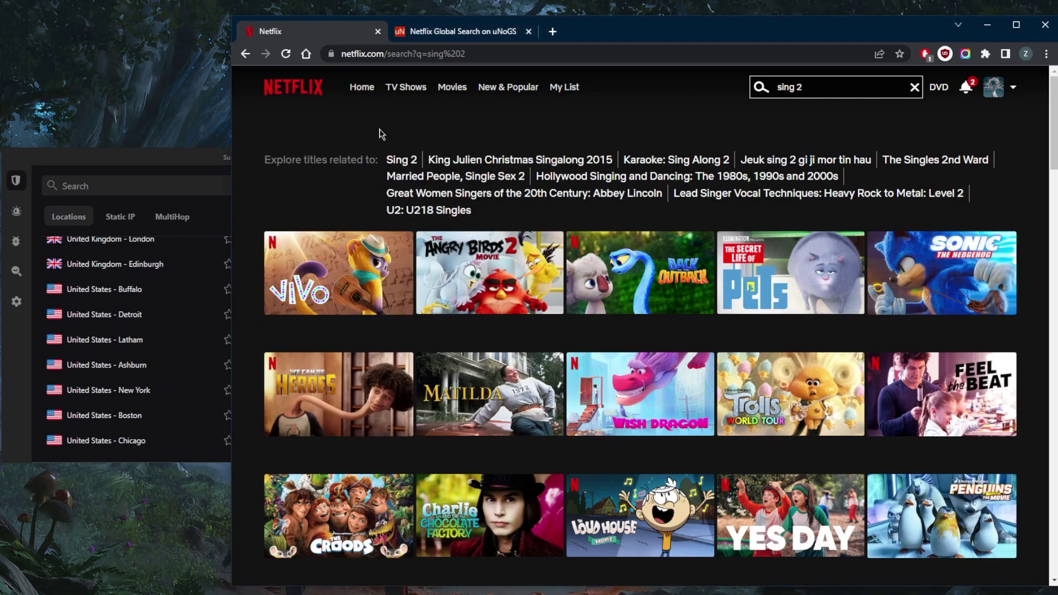
click(443, 31)
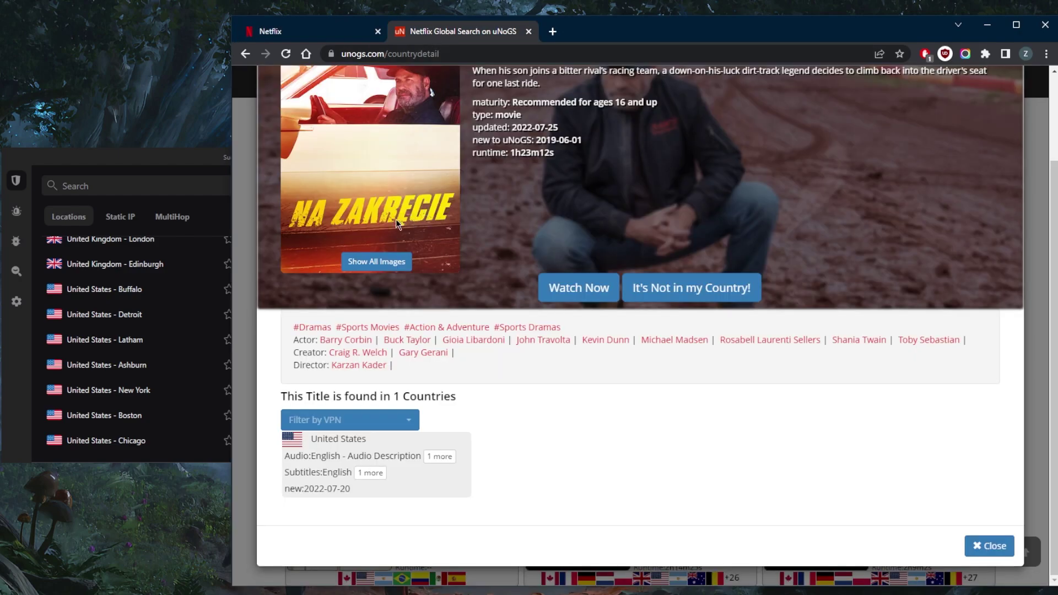
scroll(579, 248, up, 4)
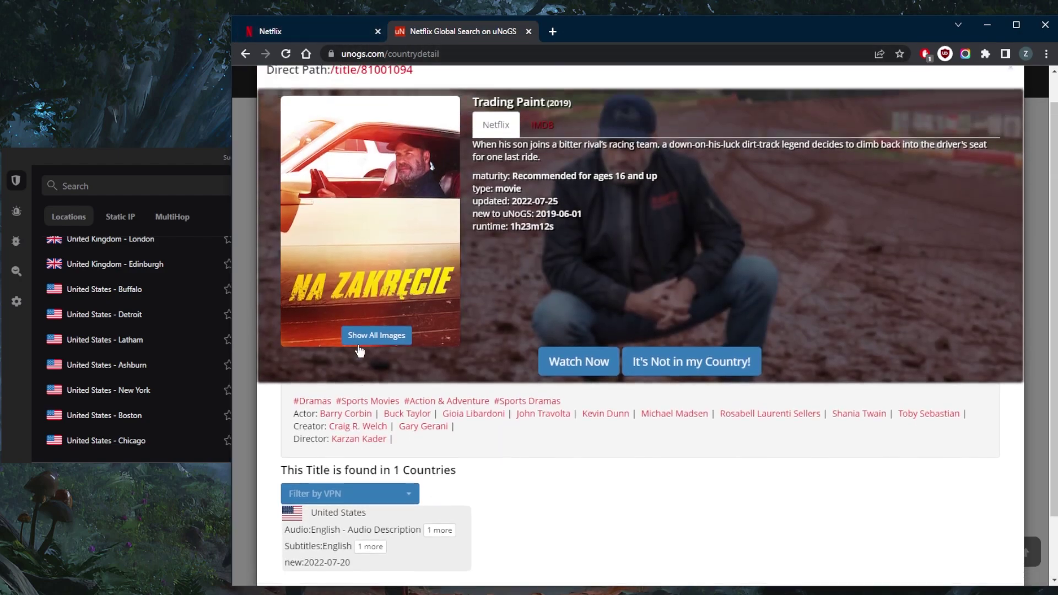
click(347, 32)
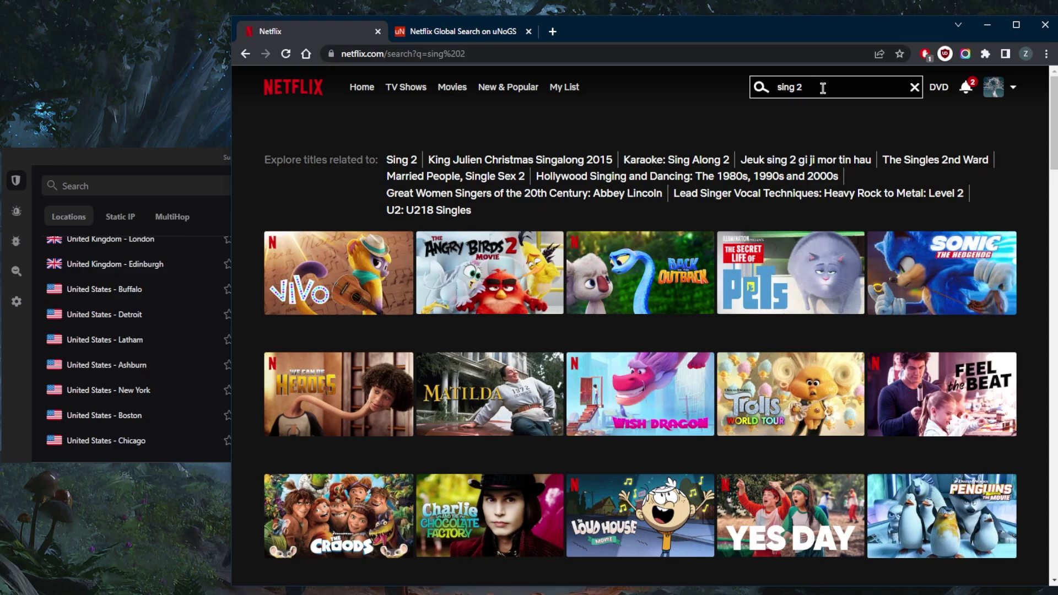
click(486, 34)
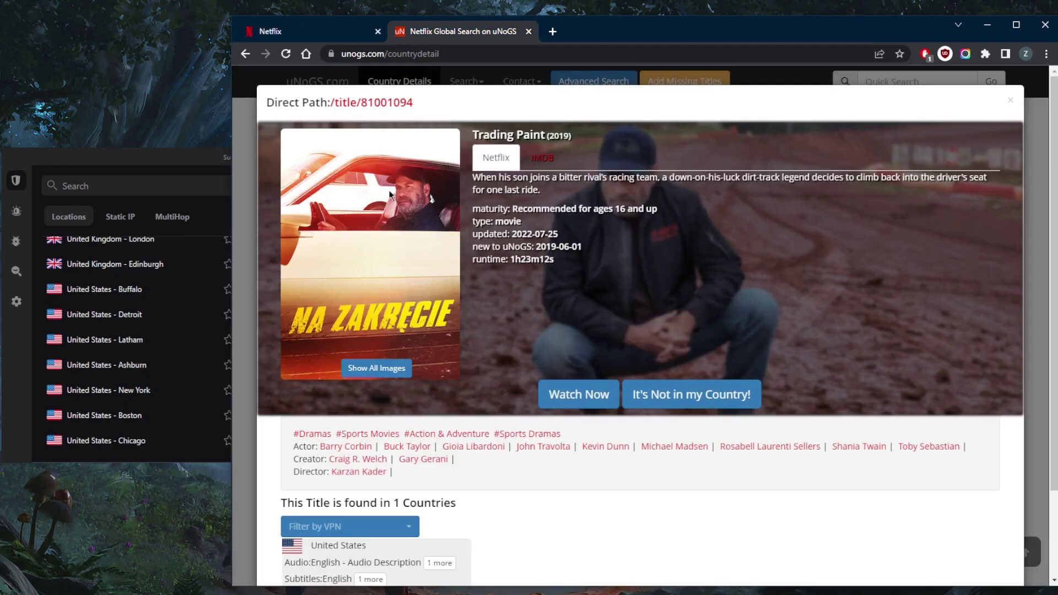
click(241, 170)
Search uNoGS for 'sing 2' and view Sing 2's availability in South Korea and the United States
click(897, 81)
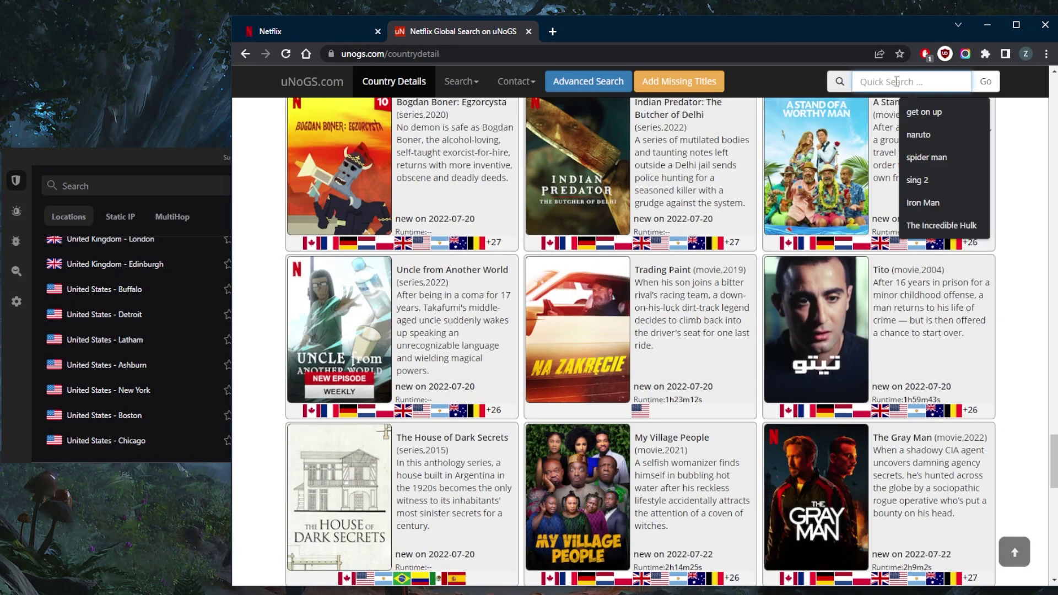
text(sing )
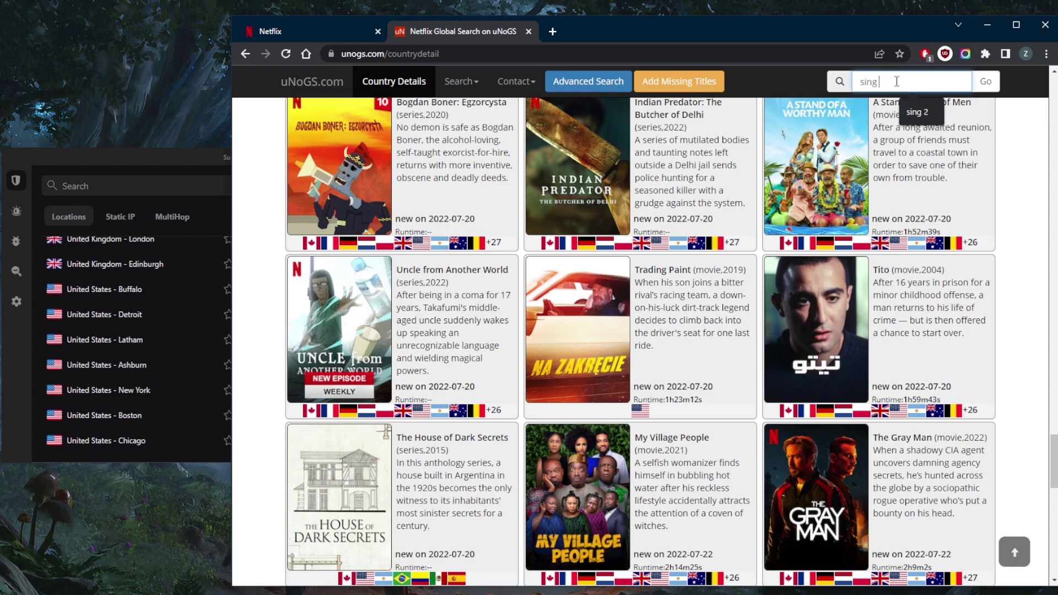
text(2)
key(Return)
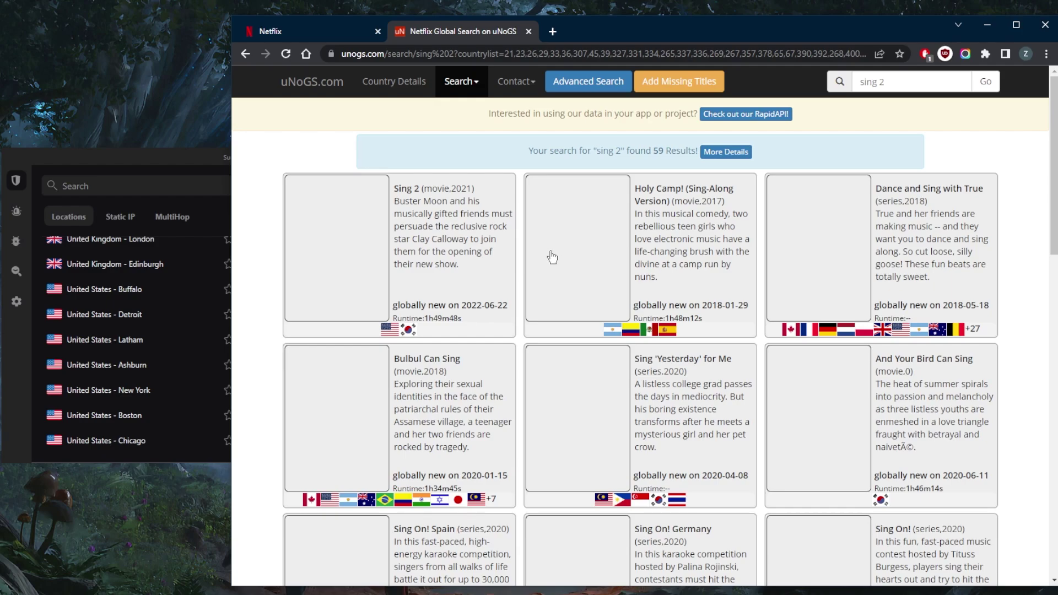
click(363, 248)
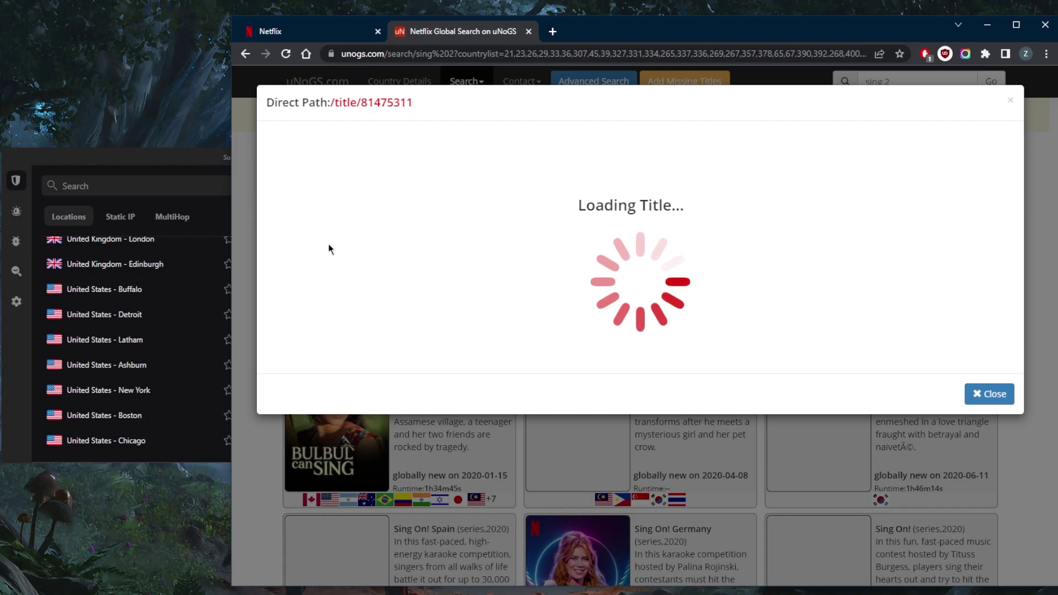
click(250, 259)
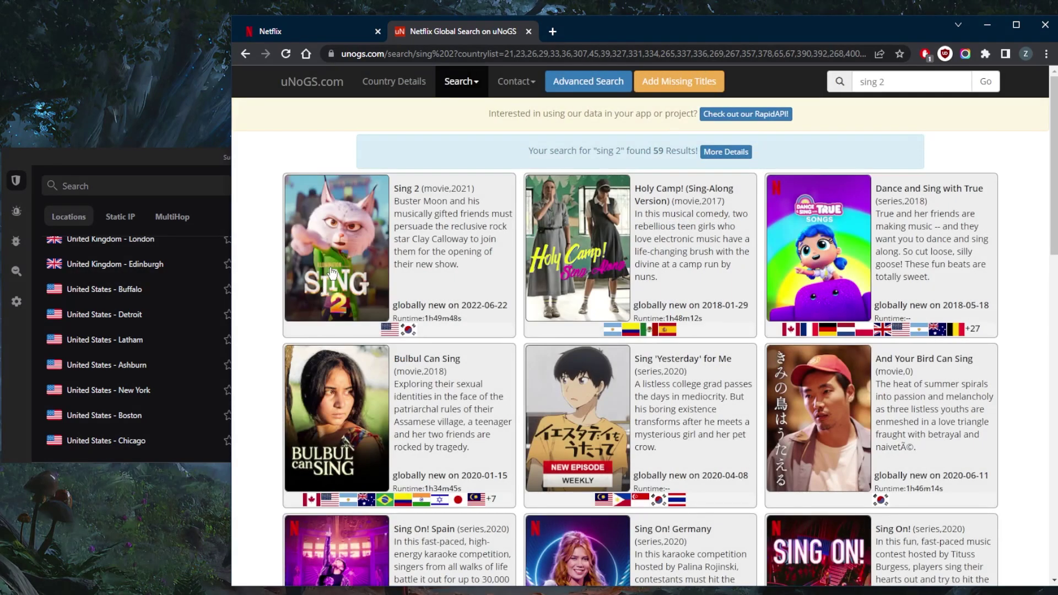
click(343, 263)
scroll(360, 390, down, 2)
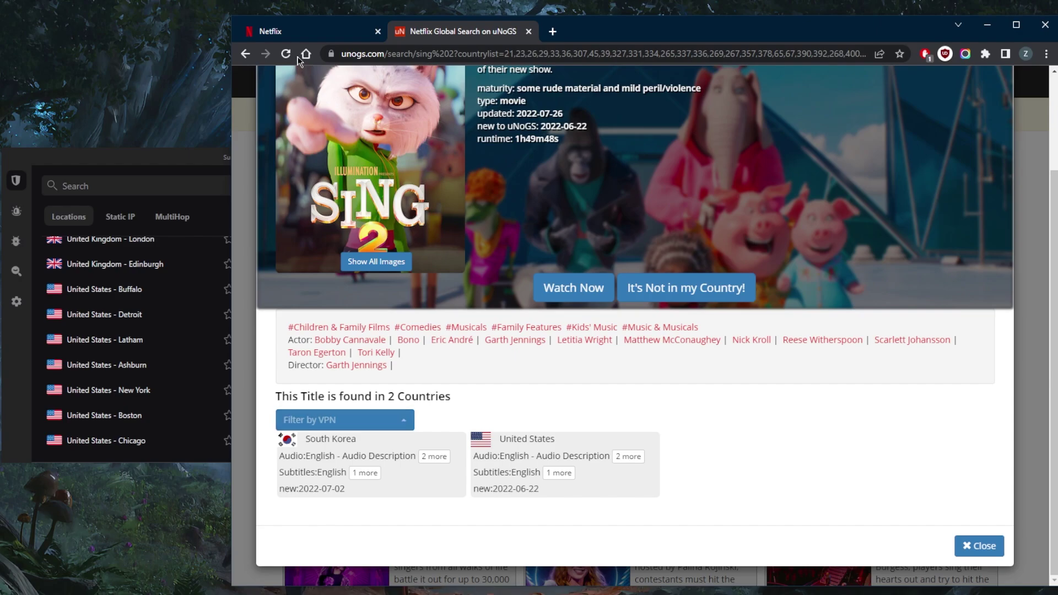
click(306, 31)
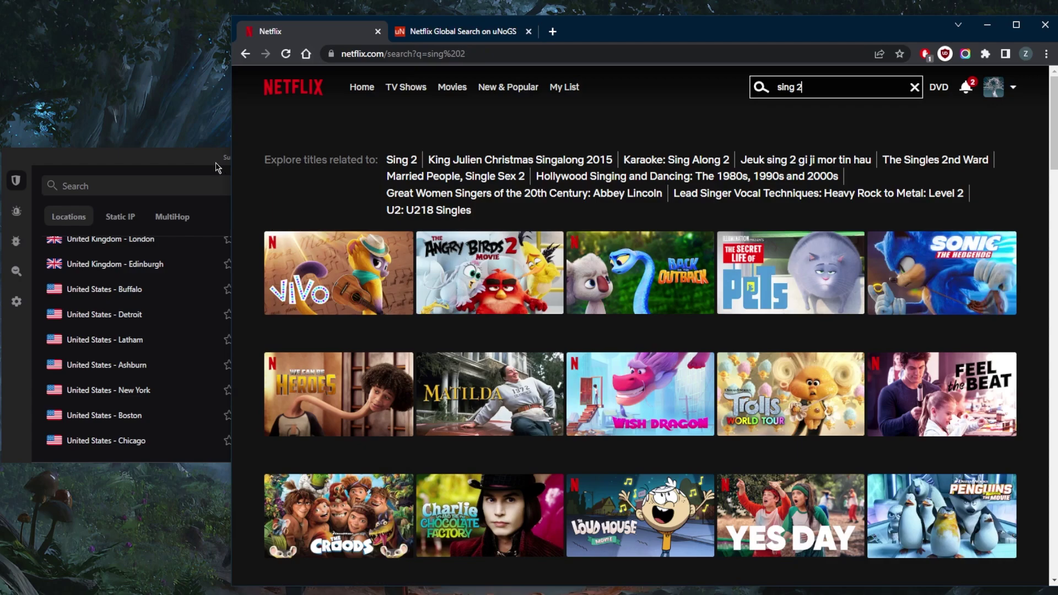
Show Netflix titles related to Sing 2 and bring the Surfshark window forward
click(401, 160)
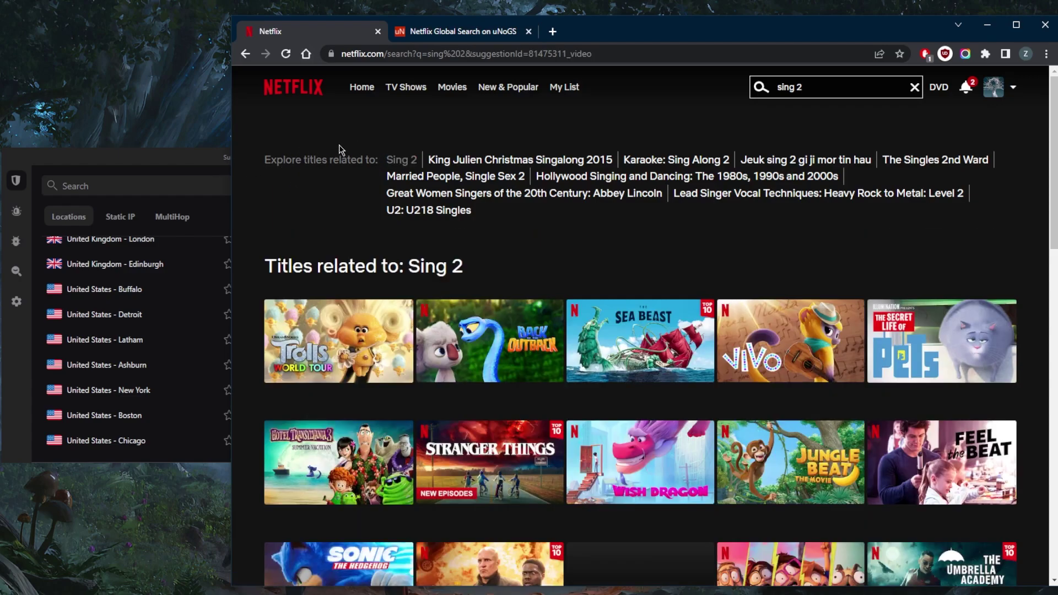
scroll(346, 171, down, 1)
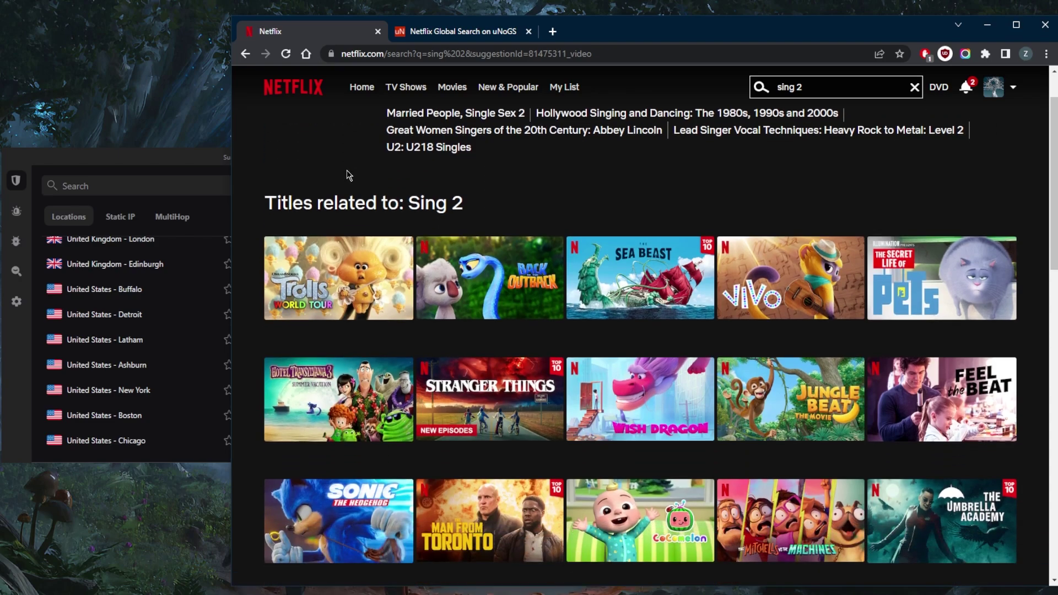
scroll(346, 172, up, 1)
scroll(347, 171, down, 1)
click(216, 160)
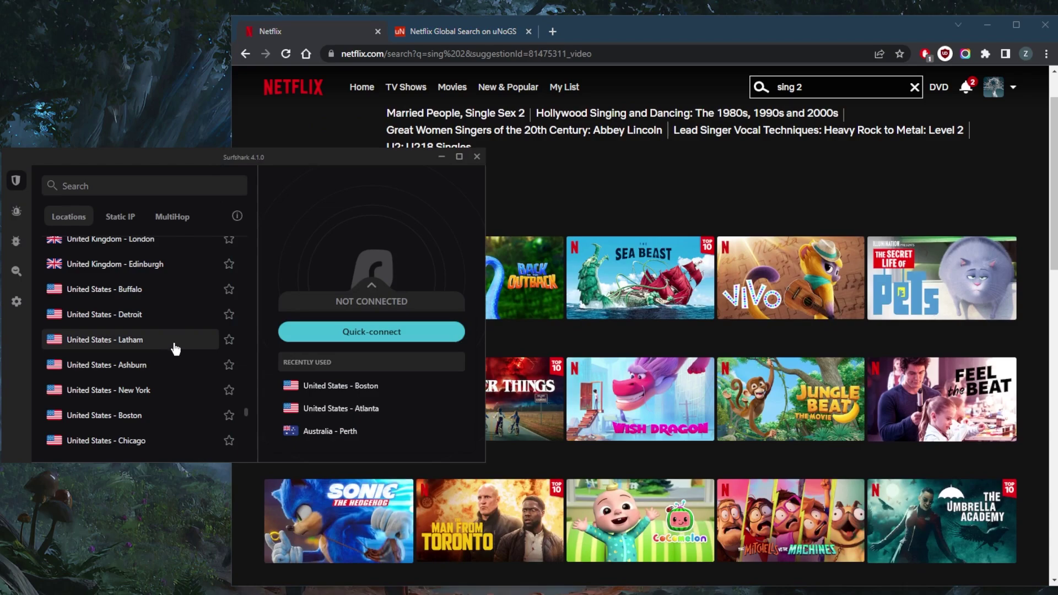
scroll(195, 315, down, 1)
scroll(196, 315, up, 2)
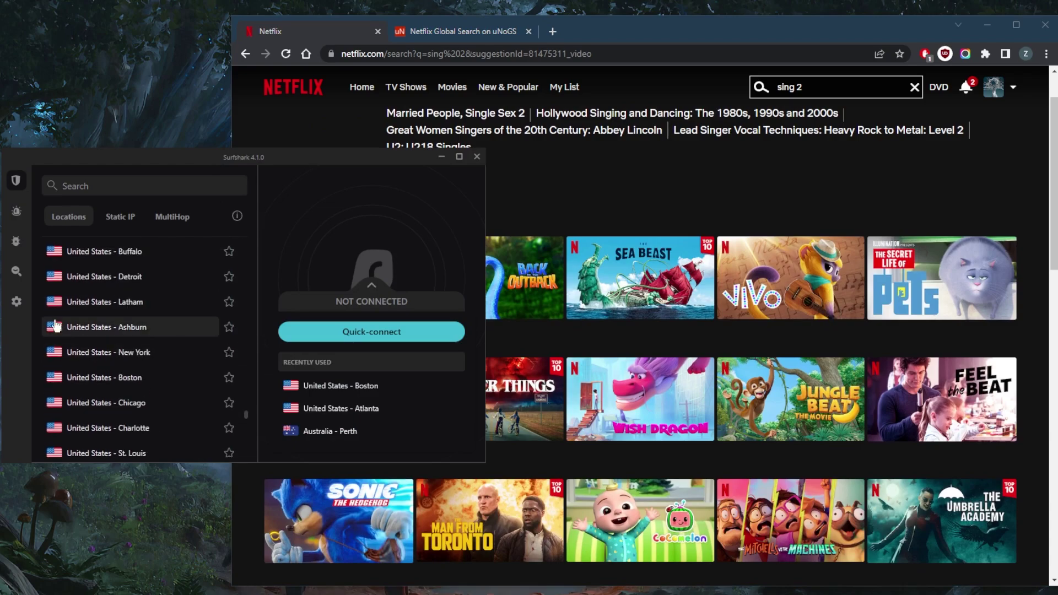
Change Surfshark's VPN protocol from Automatic to WireGuard in VPN settings
click(27, 302)
click(157, 199)
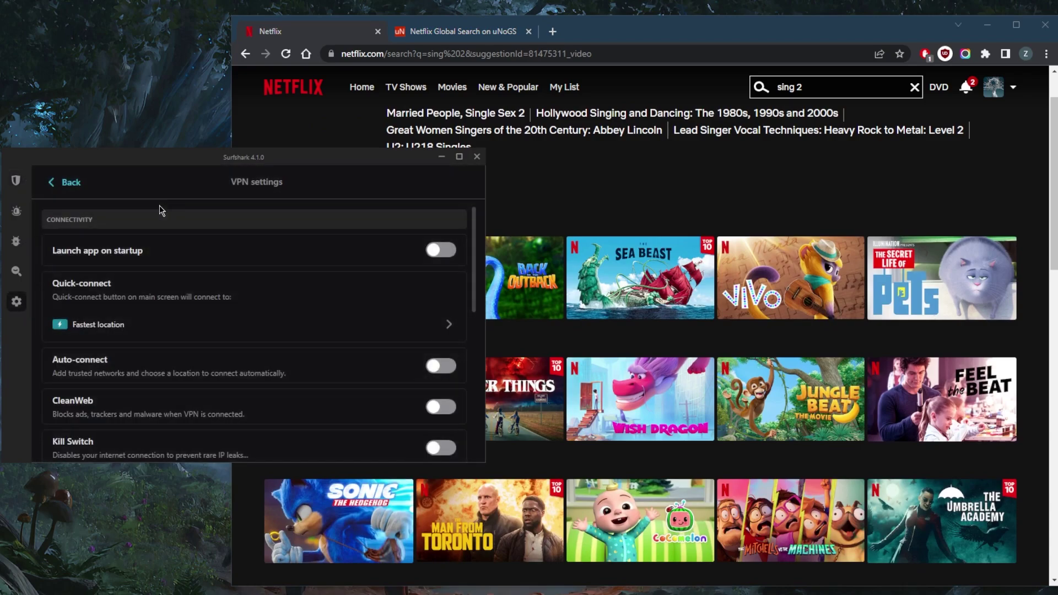
scroll(177, 294, down, 2)
scroll(162, 331, down, 2)
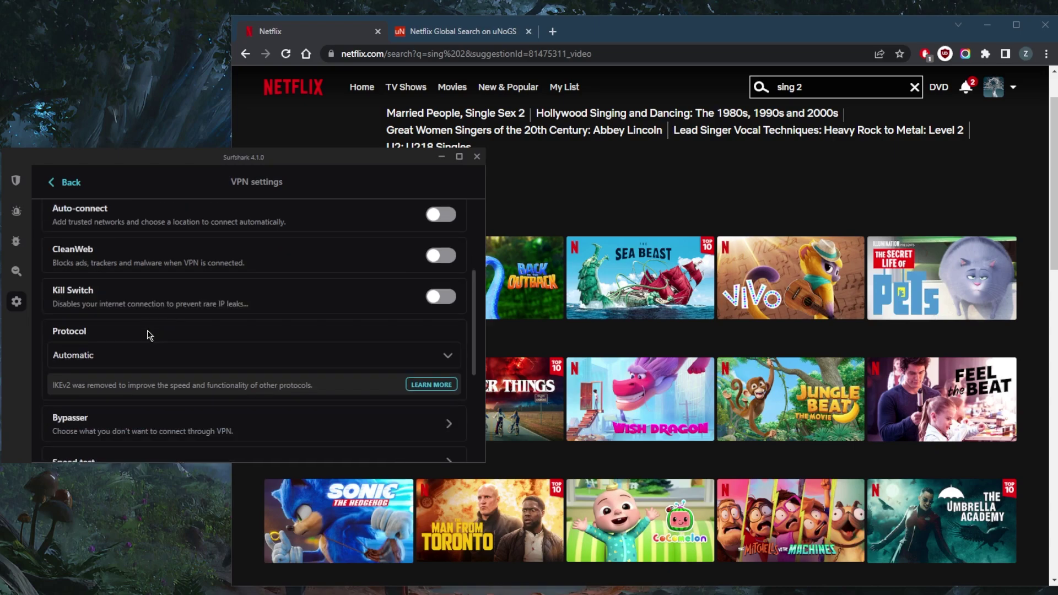
click(166, 356)
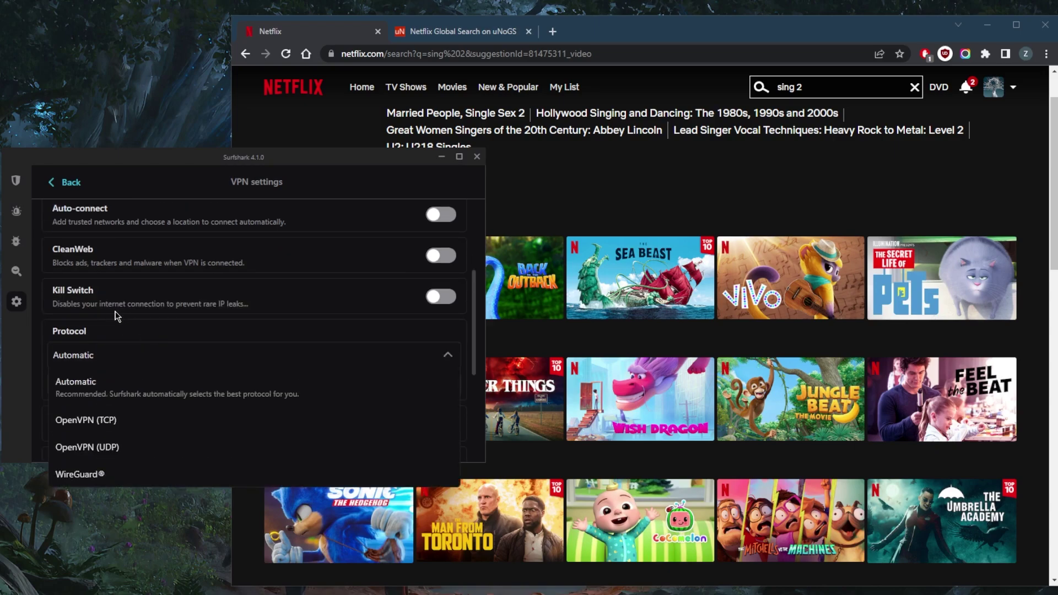
click(108, 474)
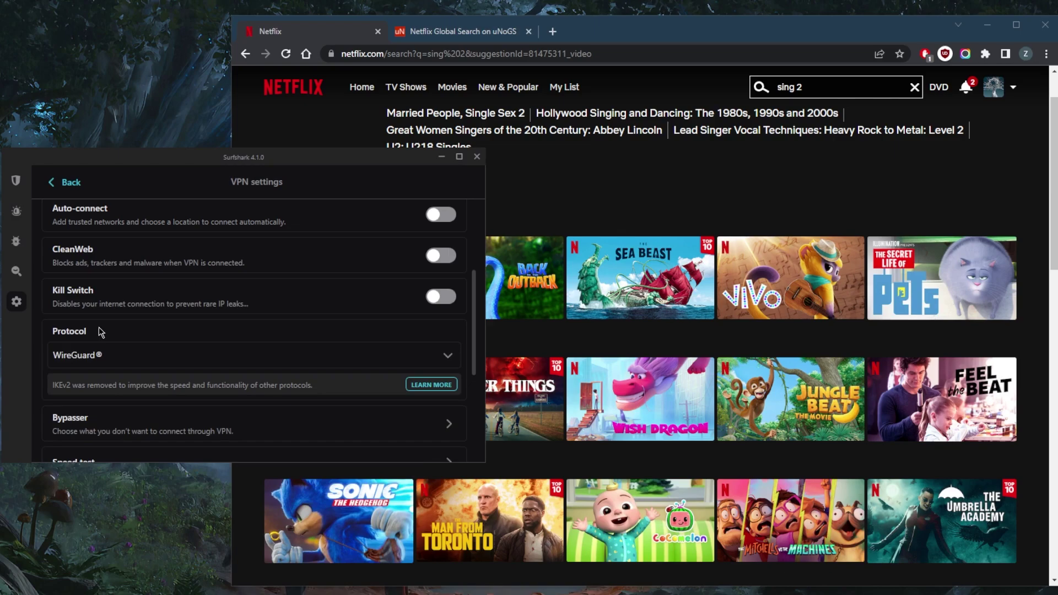
click(57, 187)
mouse_move(16, 181)
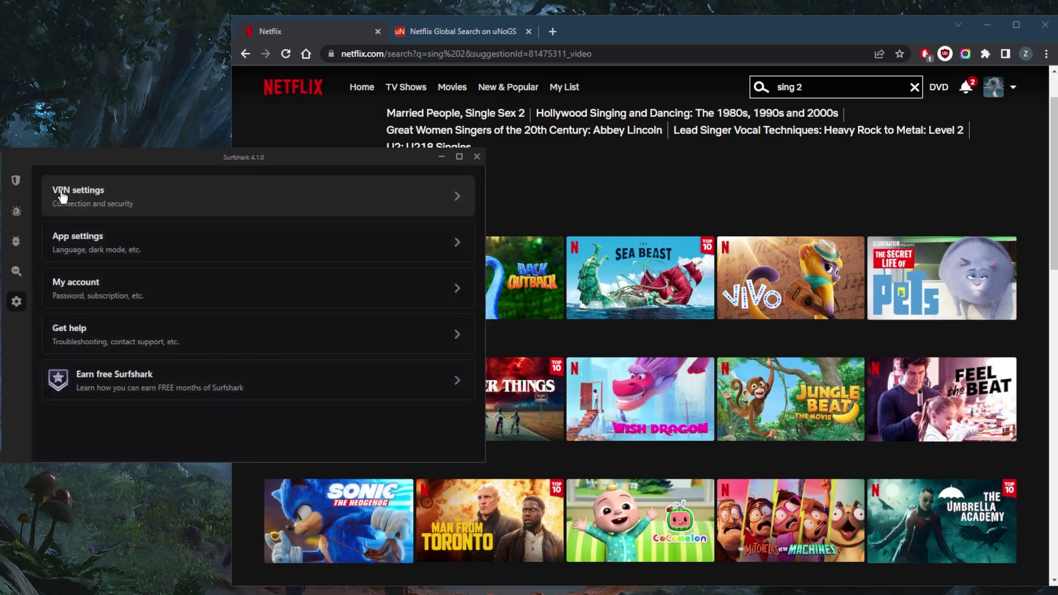
Connect Surfshark to the United States – New York server and wait until it shows connected
click(23, 183)
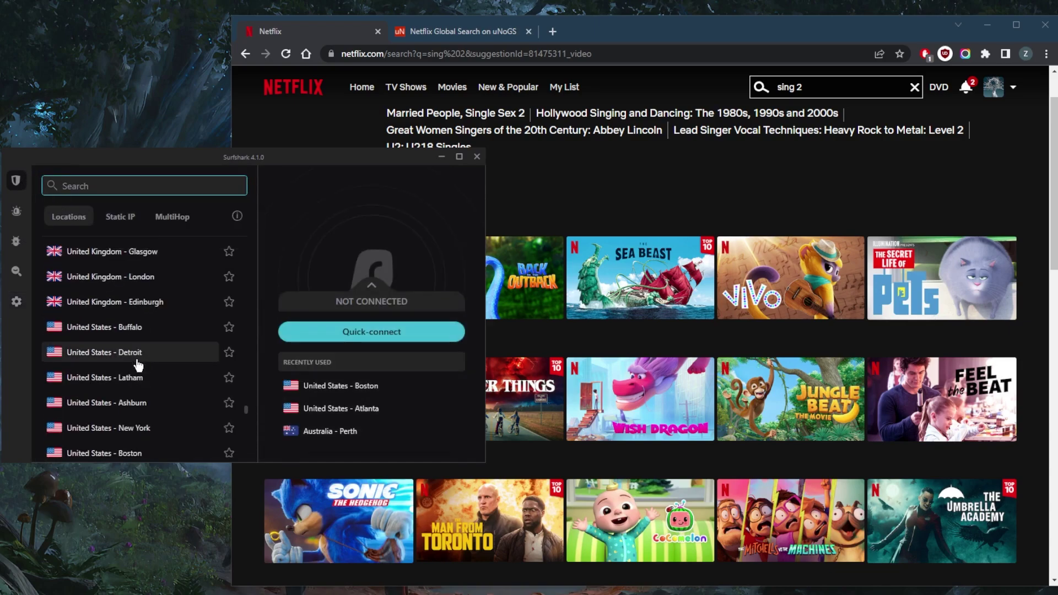
scroll(138, 363, down, 3)
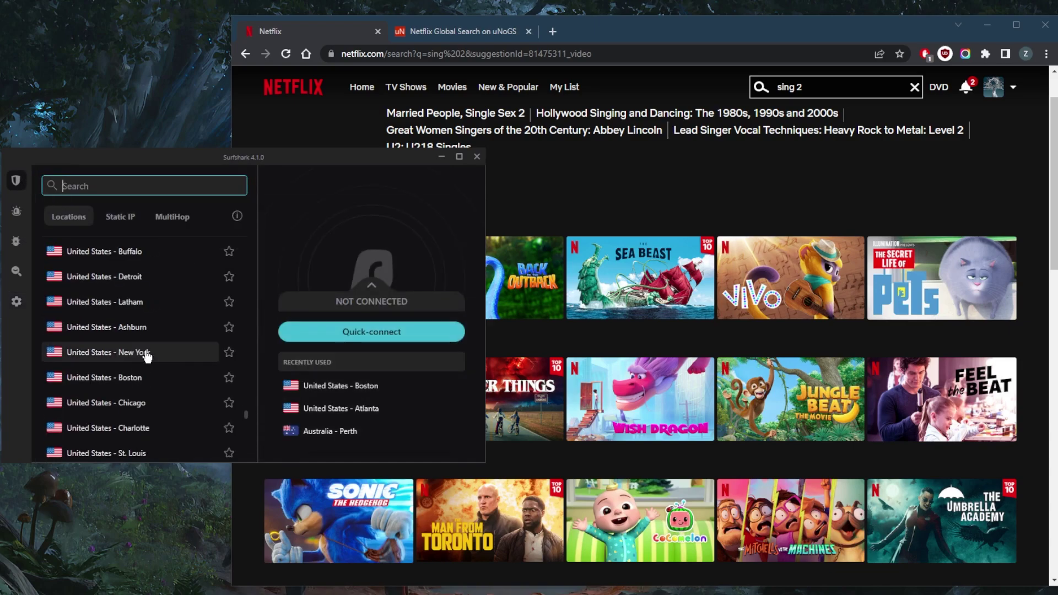
click(158, 359)
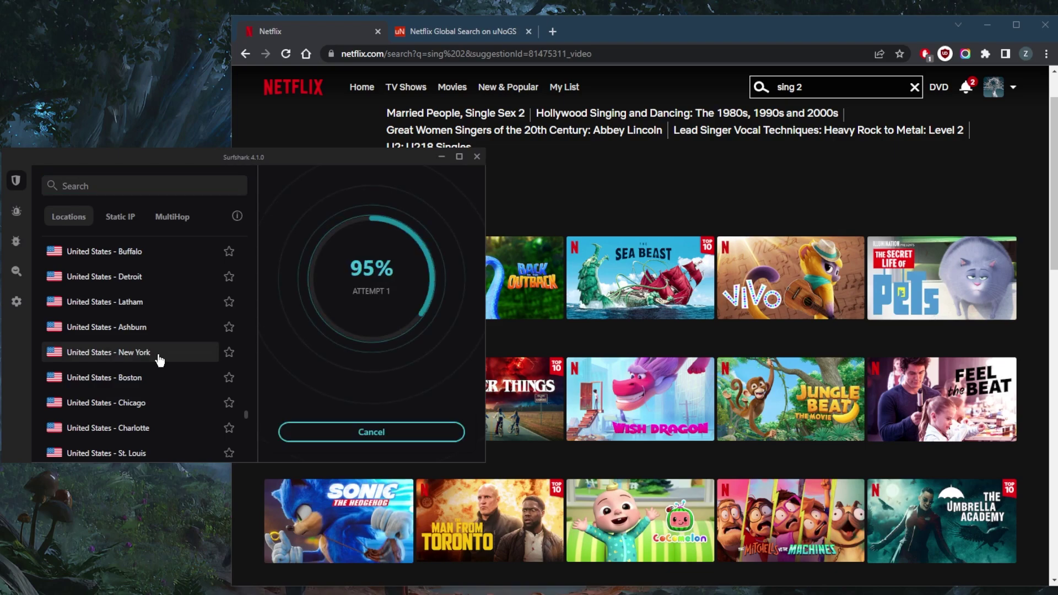
click(556, 194)
mouse_move(371, 241)
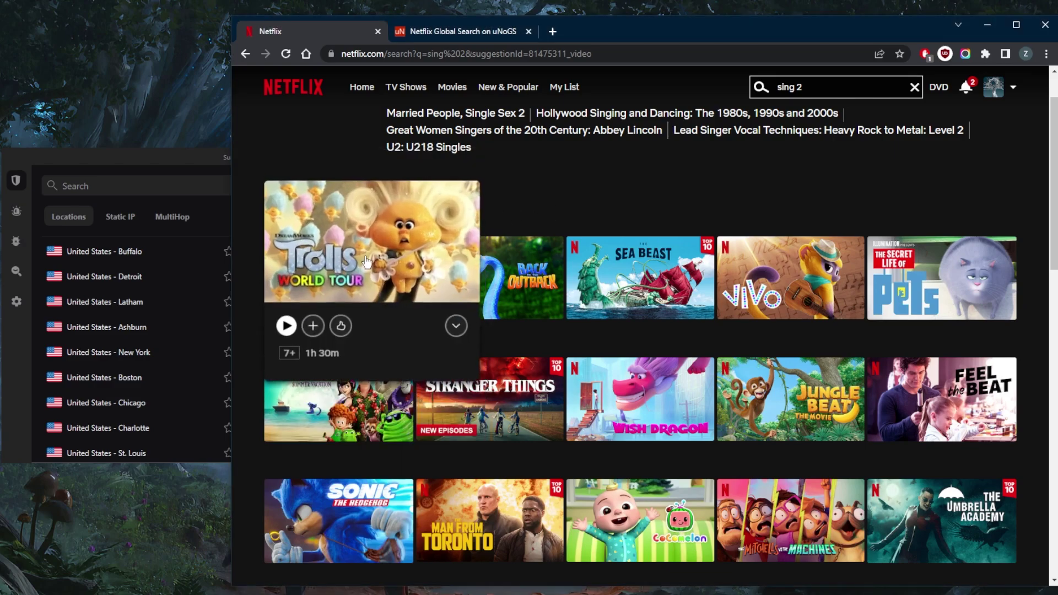
click(234, 225)
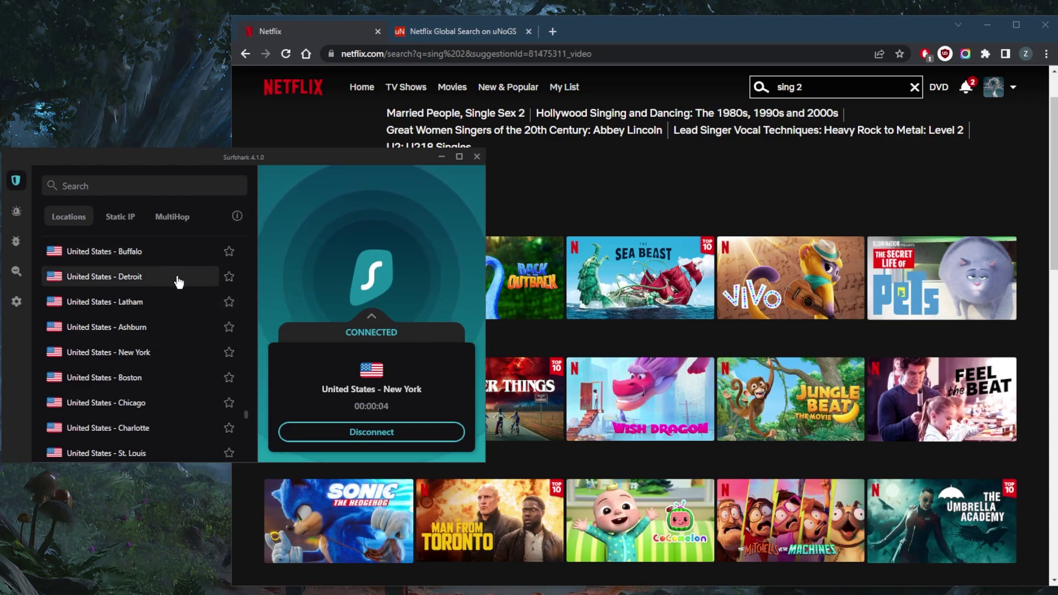
click(658, 192)
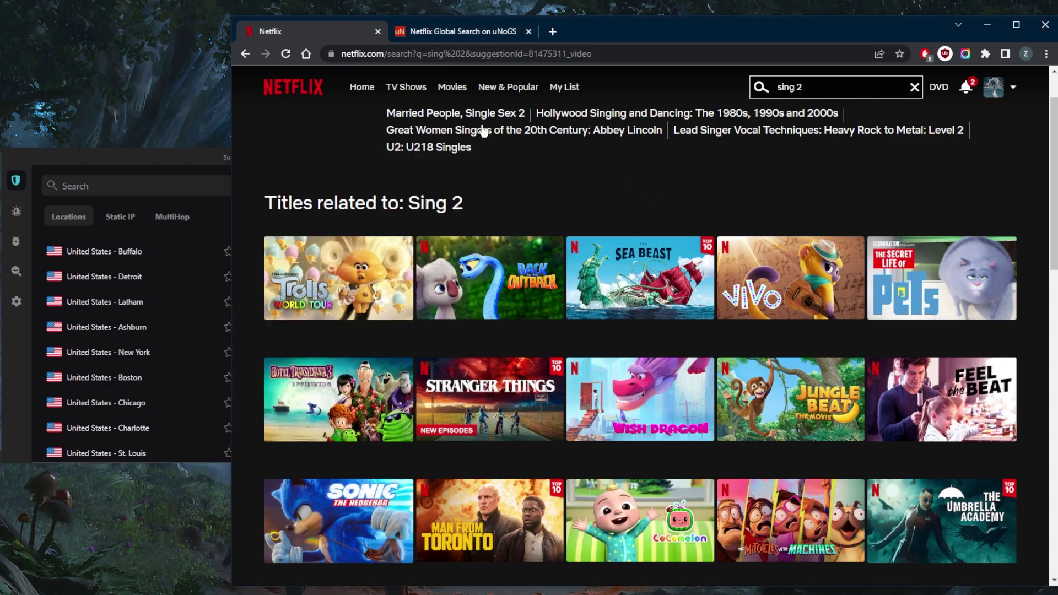
Reload the Netflix 'sing 2' search, dismiss the membership reminder, and cross-check Sing 2 on uNoGS
click(287, 53)
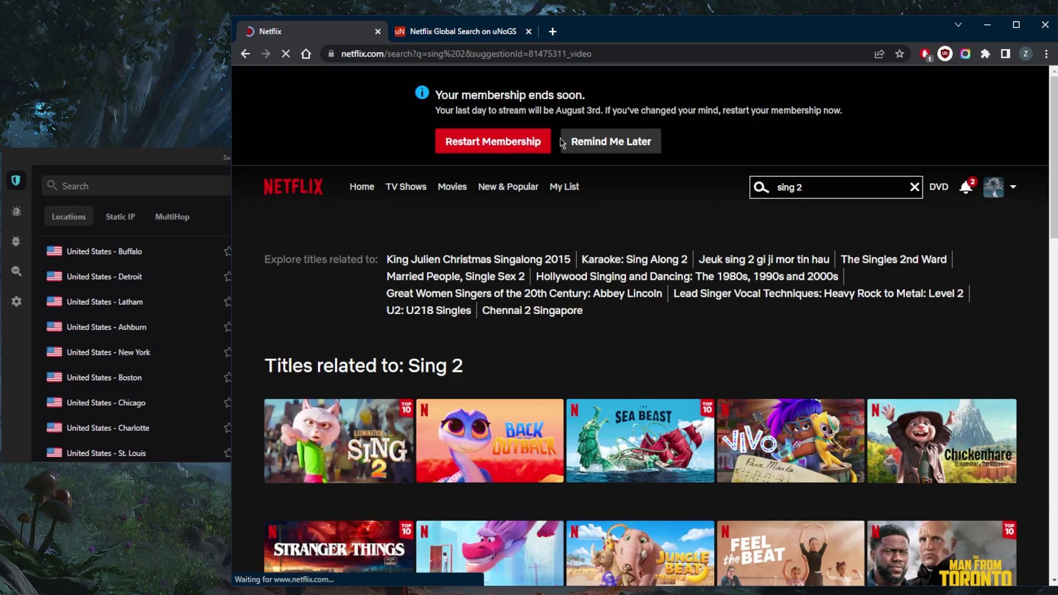
click(563, 143)
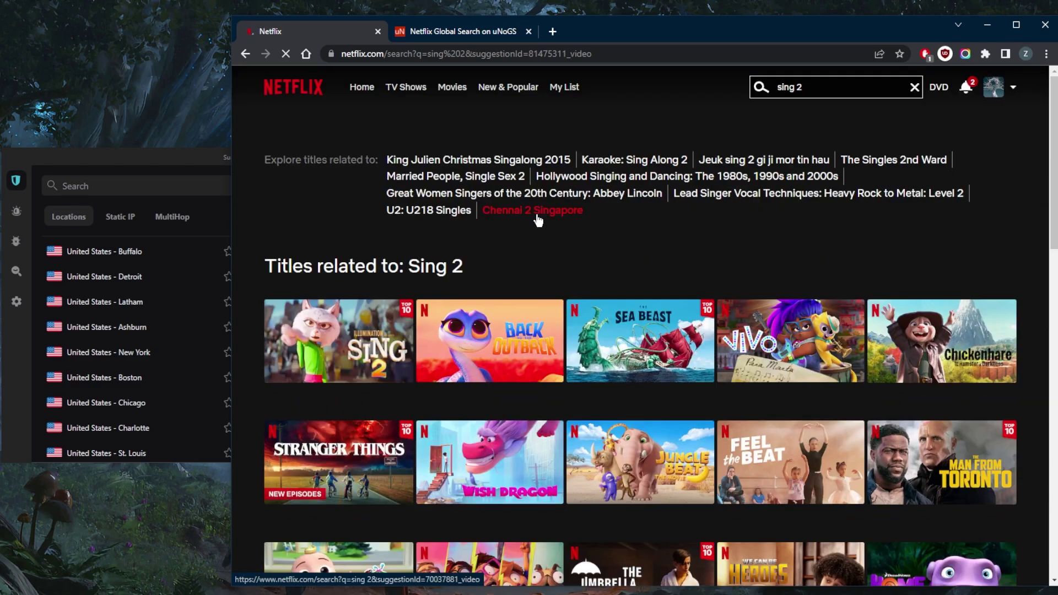
scroll(501, 242, down, 2)
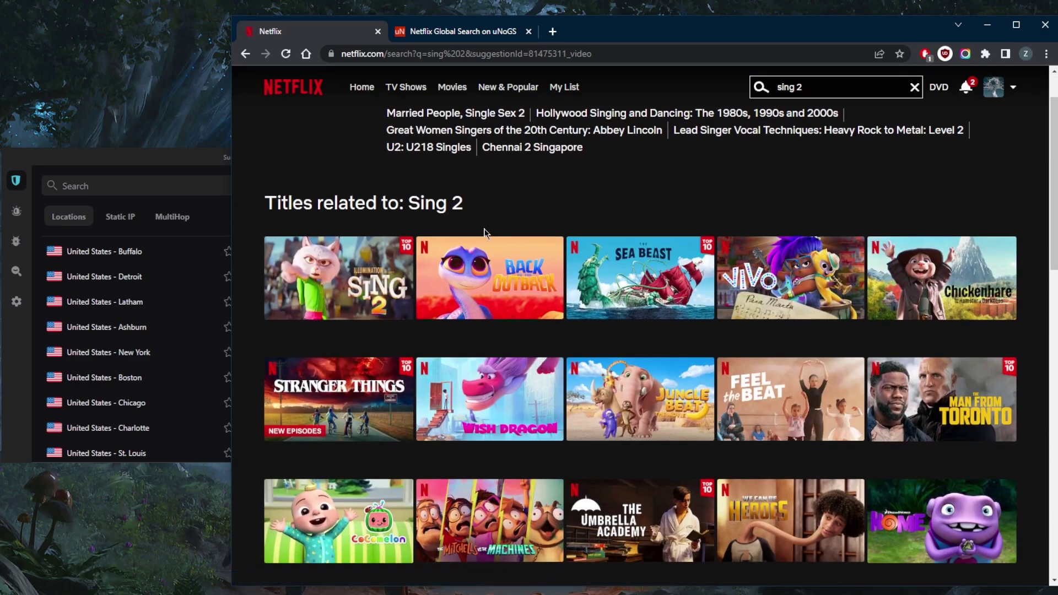
scroll(485, 233, down, 3)
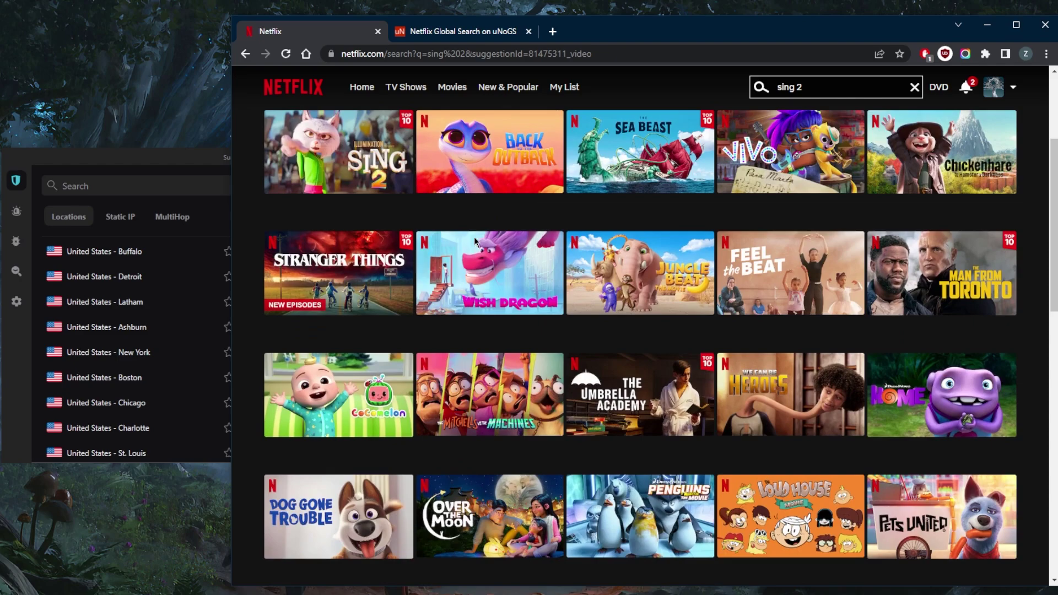
scroll(474, 236, up, 2)
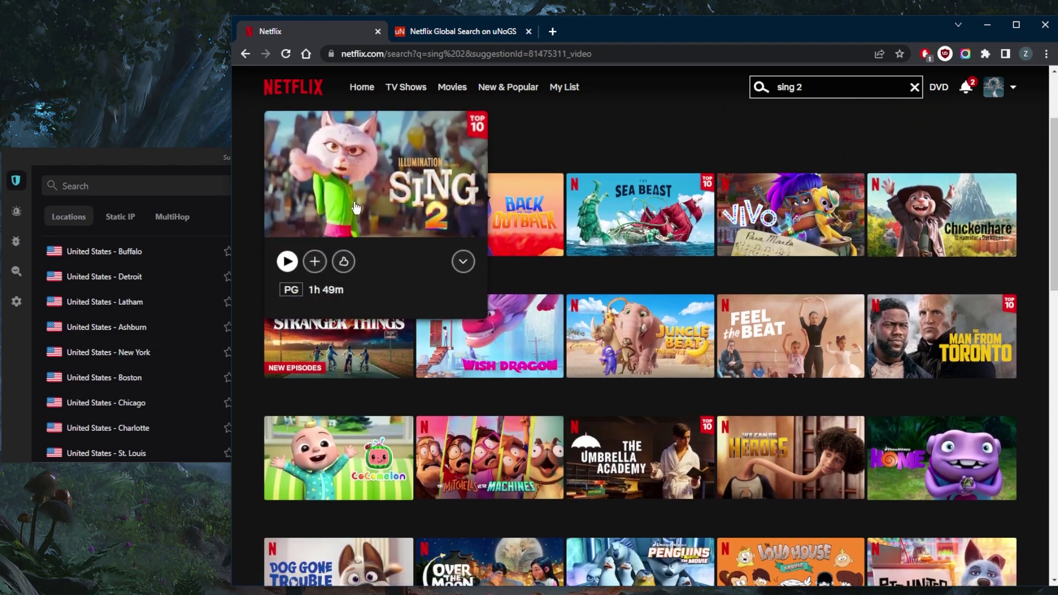
mouse_move(339, 152)
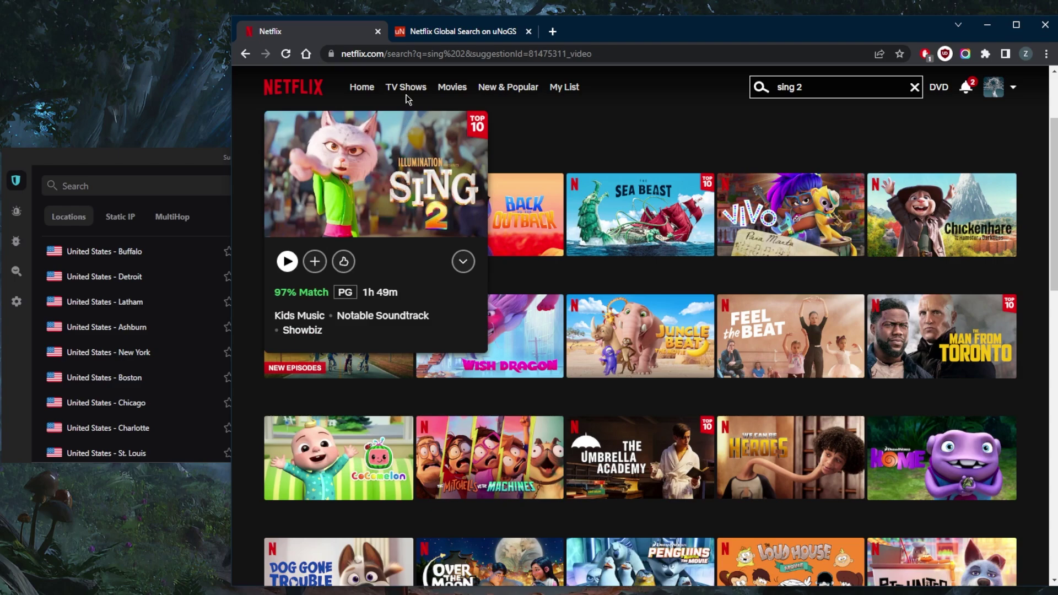
click(459, 32)
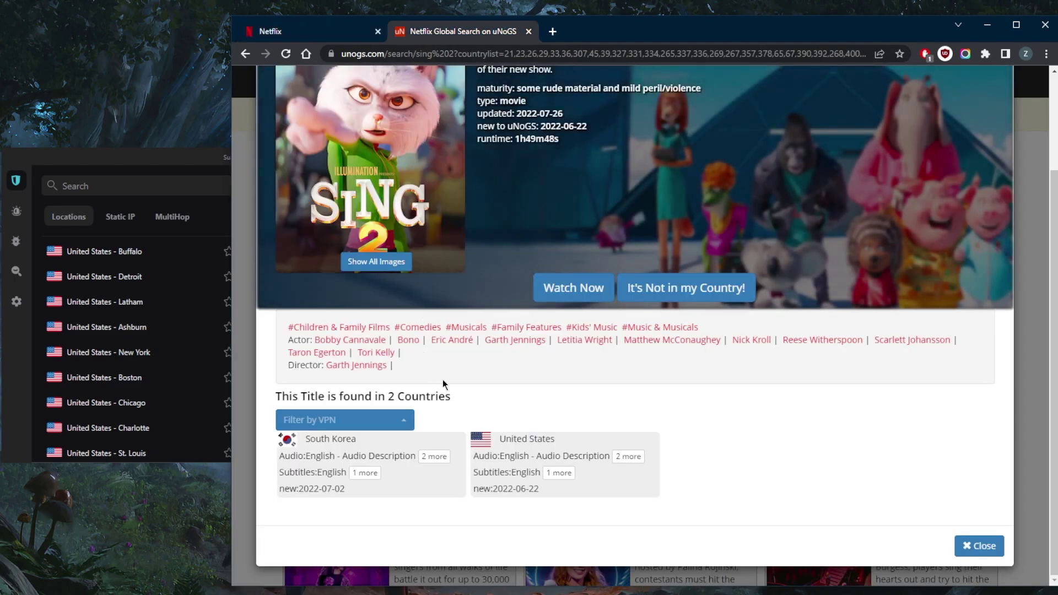
click(307, 32)
mouse_move(338, 215)
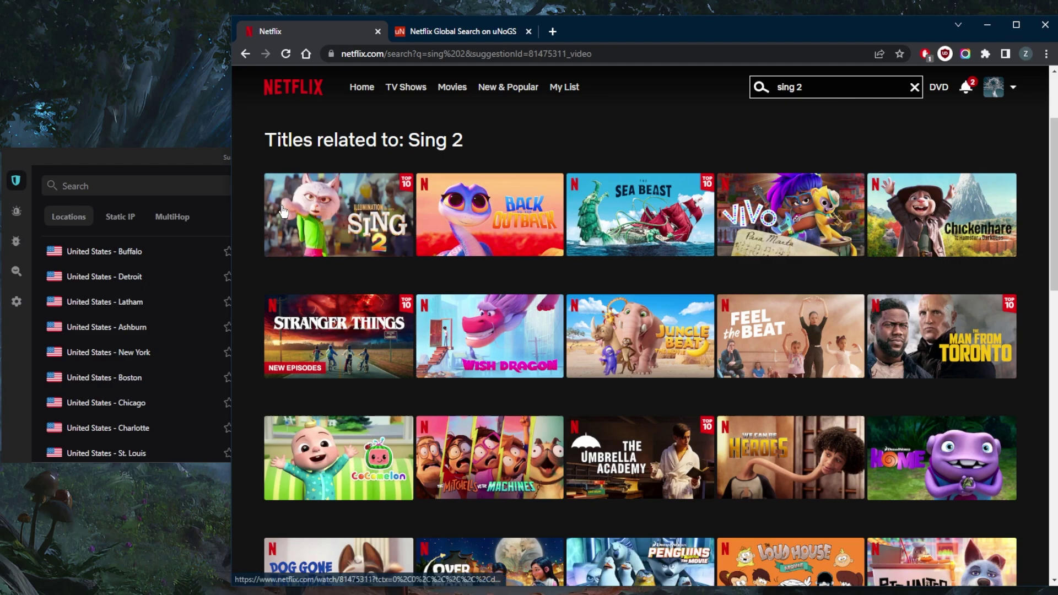
click(190, 166)
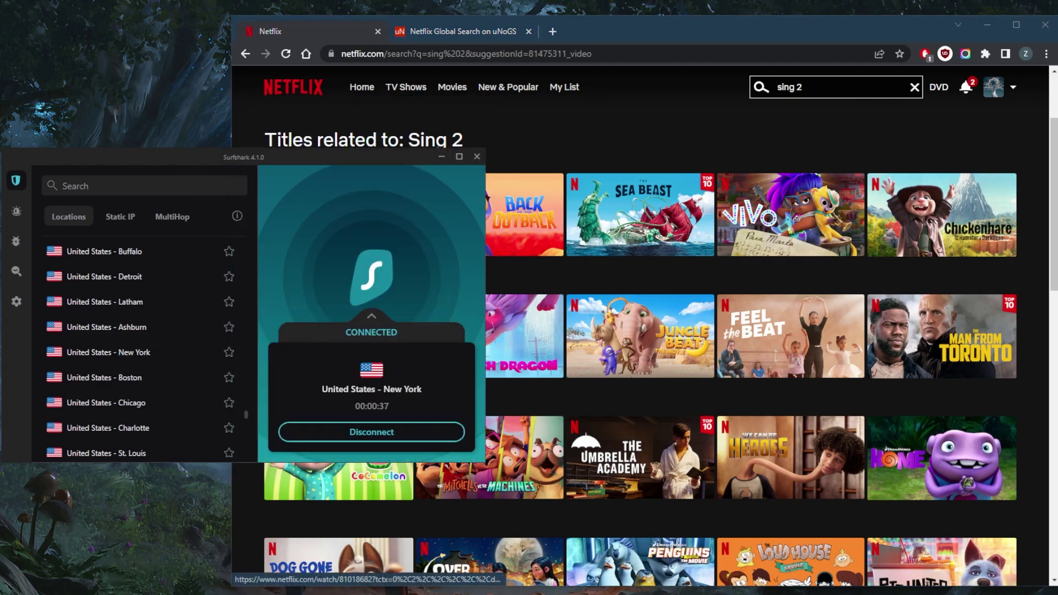